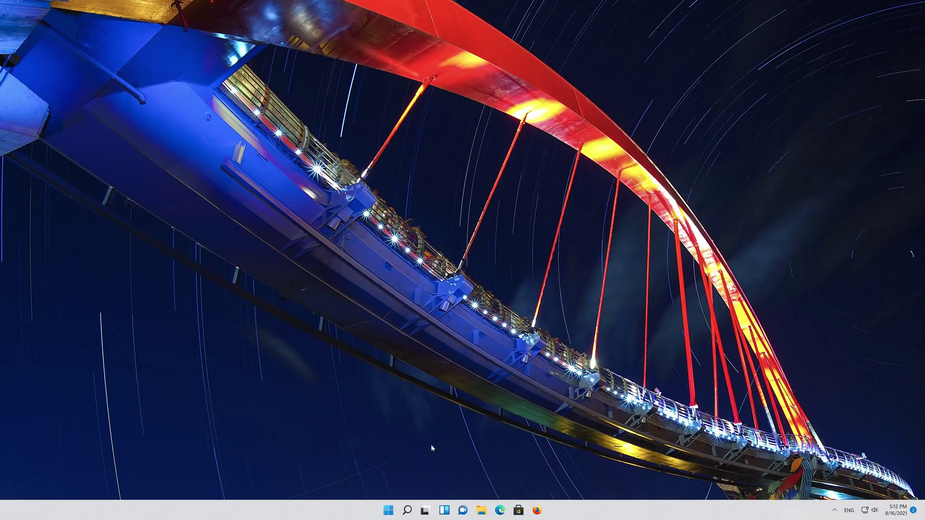
Search the Start menu for 'device manager' and launch the Device Manager best match.
{"action": "left_click", "coordinate": [388, 511]}
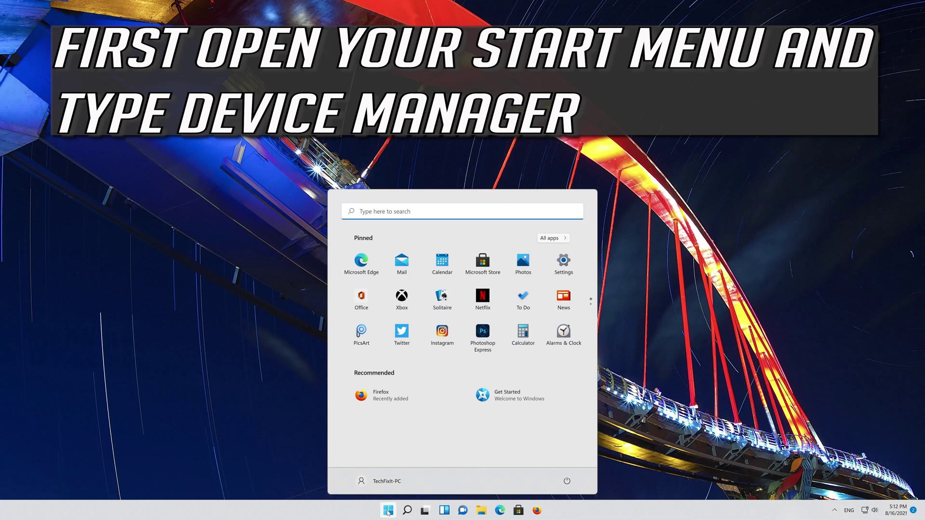
{"action": "type", "text": "device mana"}
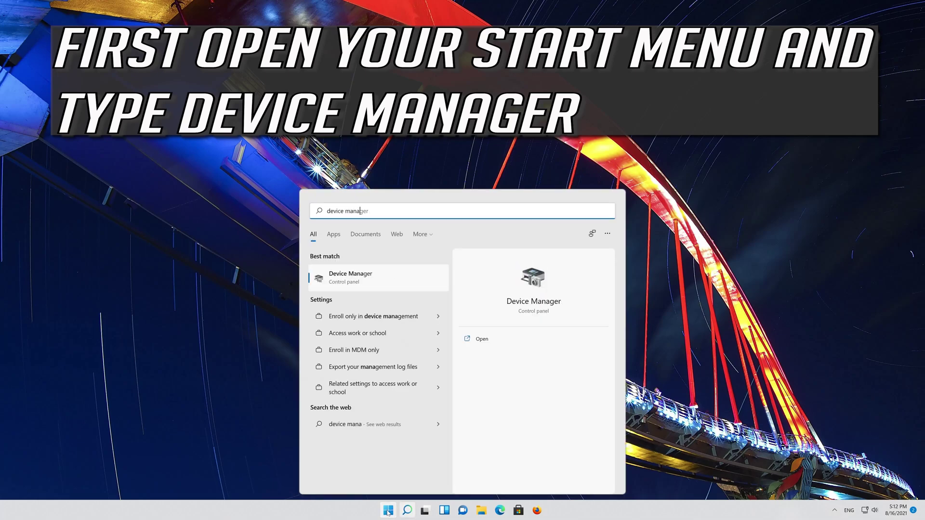
{"action": "type", "text": "ger"}
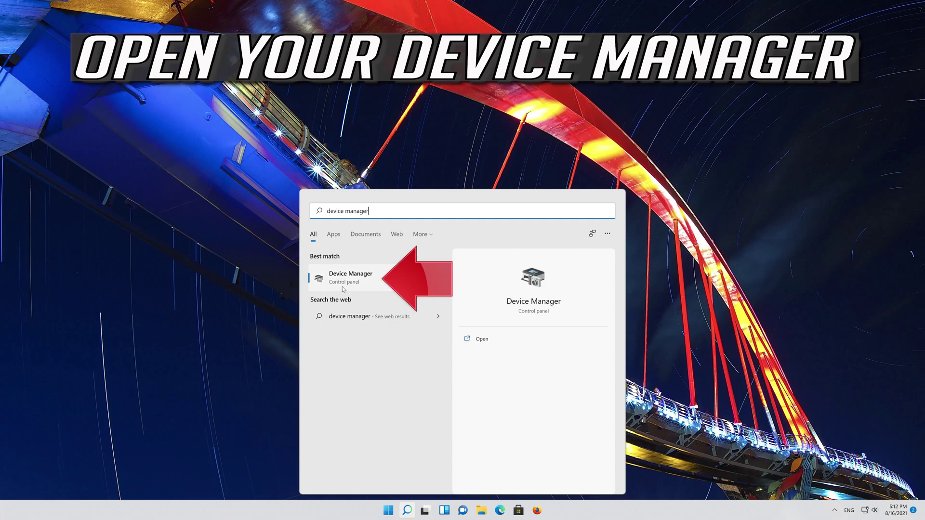
{"action": "left_click", "coordinate": [369, 281]}
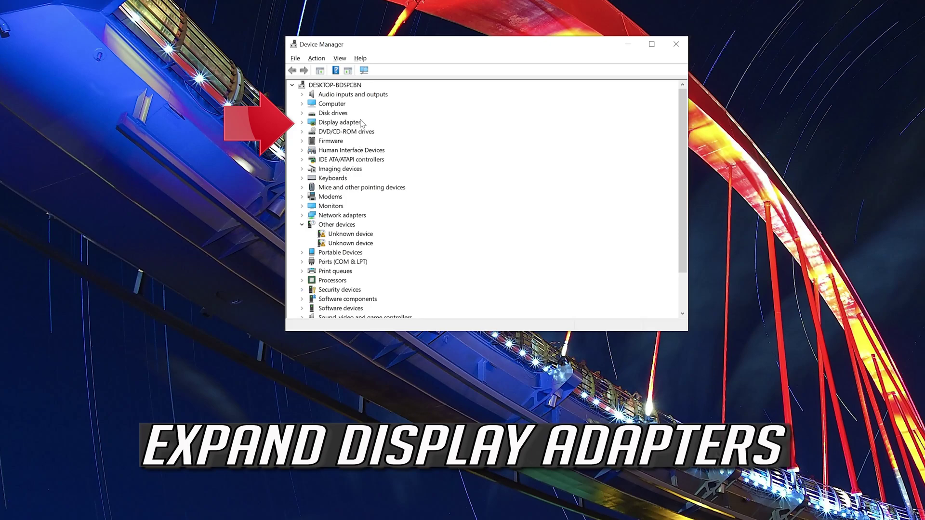
Expand Display adapters and open Properties for the NVIDIA GeForce RTX 3080 Ti.
{"action": "left_click", "coordinate": [302, 124]}
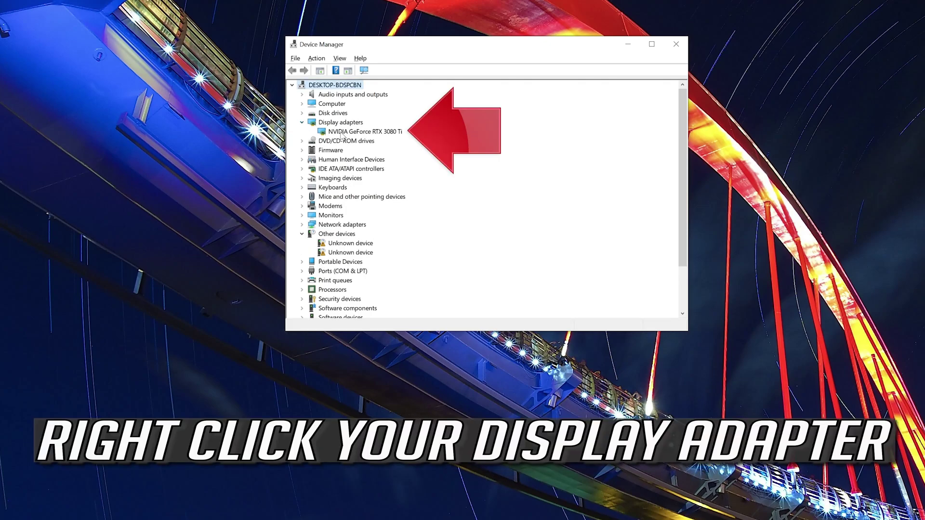
{"action": "right_click", "coordinate": [387, 135]}
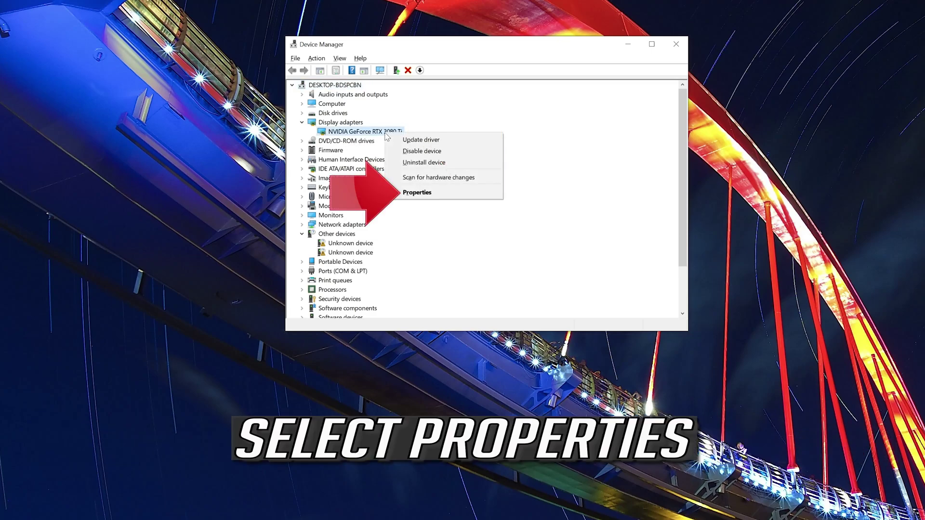
{"action": "left_click", "coordinate": [442, 194]}
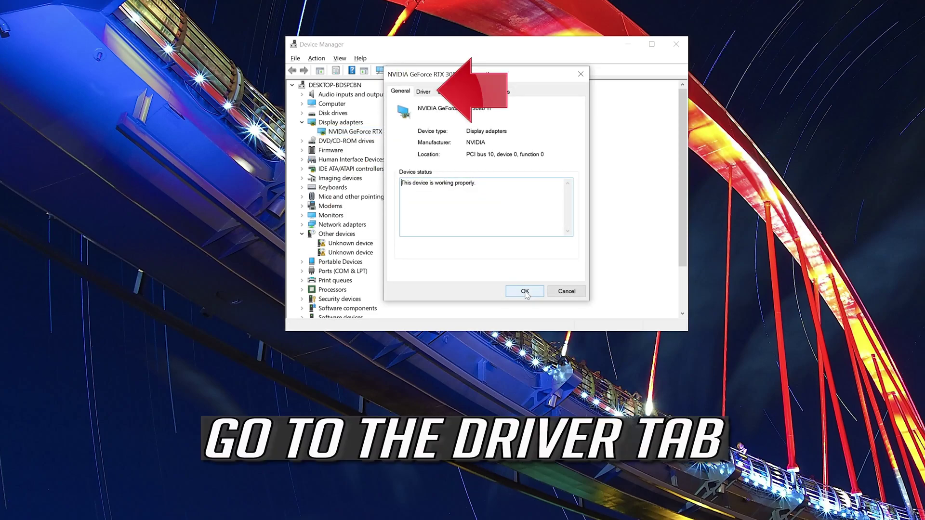
Launch Update Driver from the RTX 3080 Ti's Driver tab.
{"action": "left_click", "coordinate": [424, 93]}
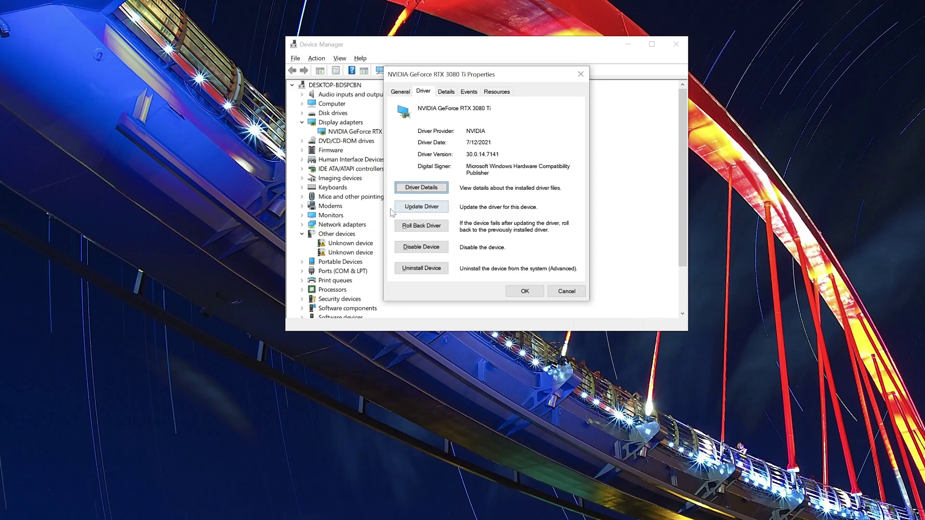
{"action": "left_click", "coordinate": [408, 207]}
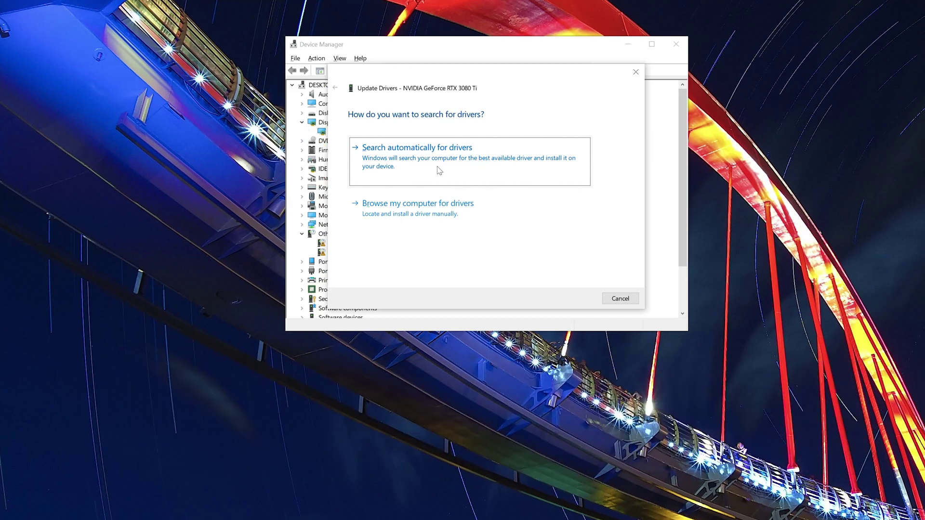
Search automatically for drivers, confirm the best one is already installed, and close the wizard.
{"action": "left_click", "coordinate": [439, 170]}
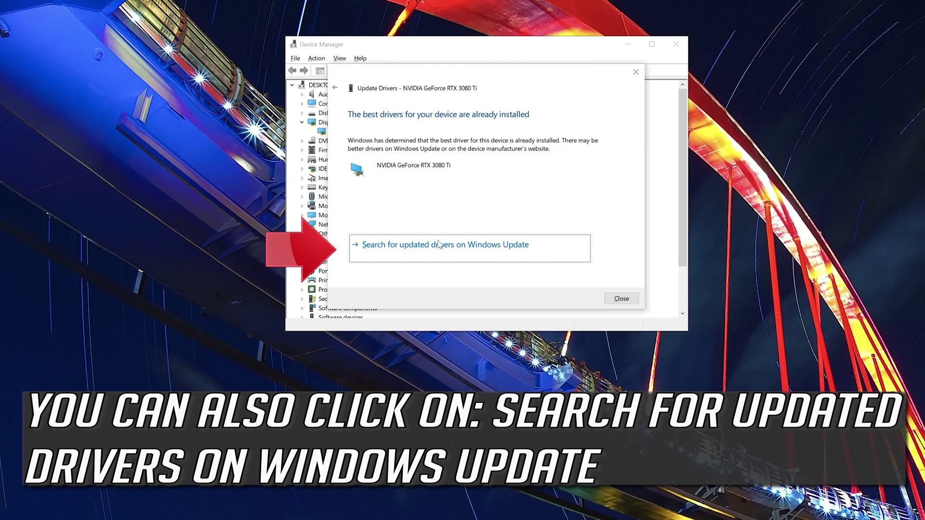
{"action": "left_click", "coordinate": [621, 299]}
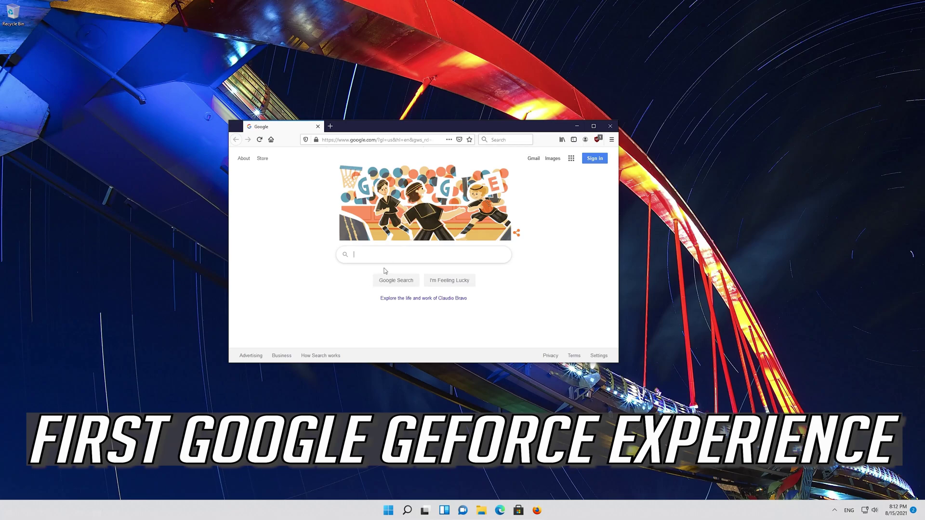
Search Google in Firefox for 'geforce experience'.
{"action": "type", "text": "geforce"}
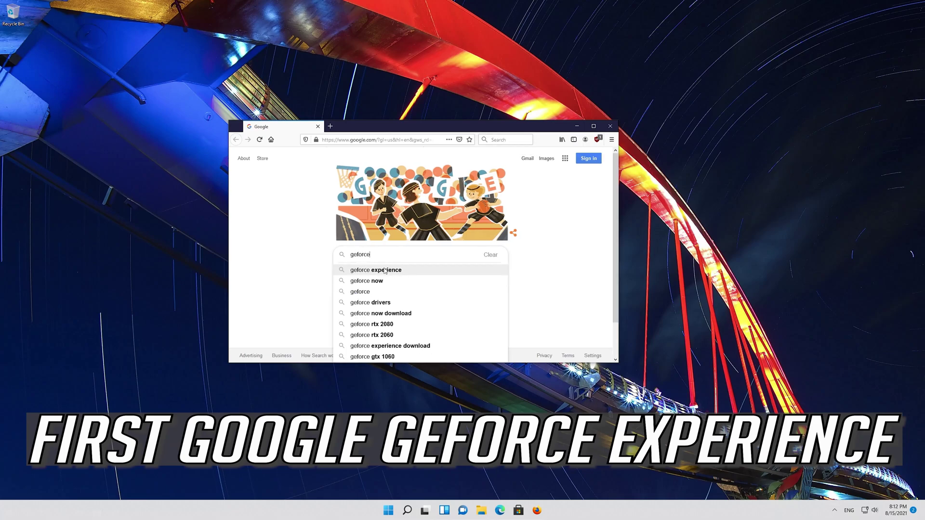
{"action": "type", "text": " experience"}
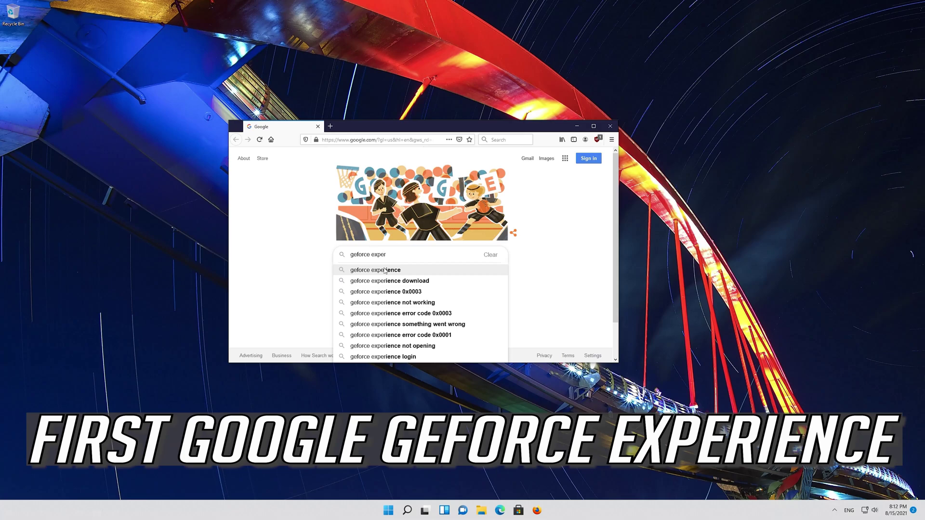
{"action": "left_click", "coordinate": [385, 270]}
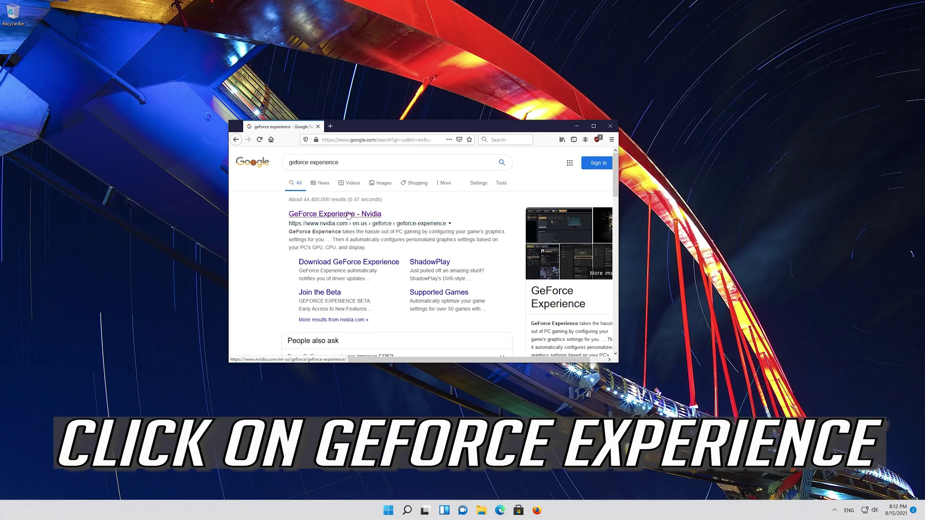
Download and save GeForce_Experience_v3.20.1.57.exe from NVIDIA's page, then close Firefox.
{"action": "left_click", "coordinate": [348, 214]}
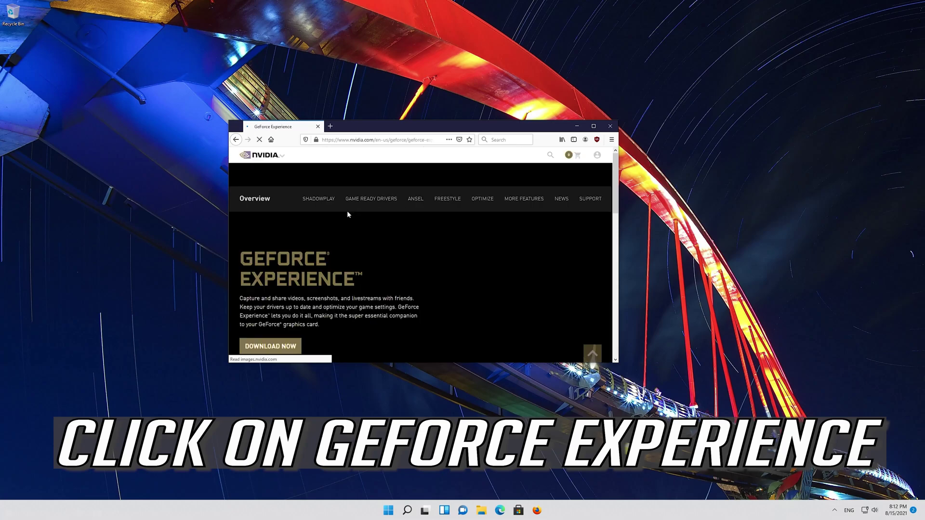
{"action": "scroll", "coordinate": [348, 215], "scroll_direction": "down", "scroll_amount": 3}
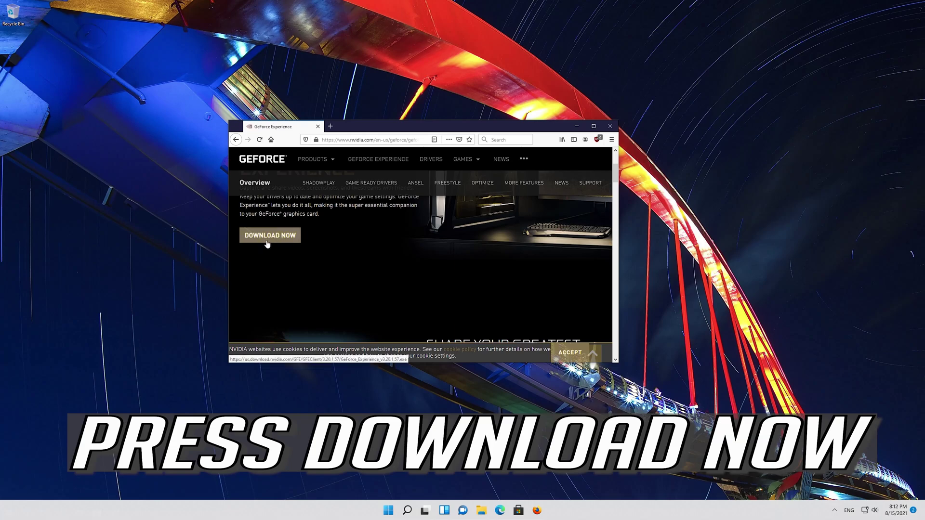
{"action": "left_click", "coordinate": [267, 241]}
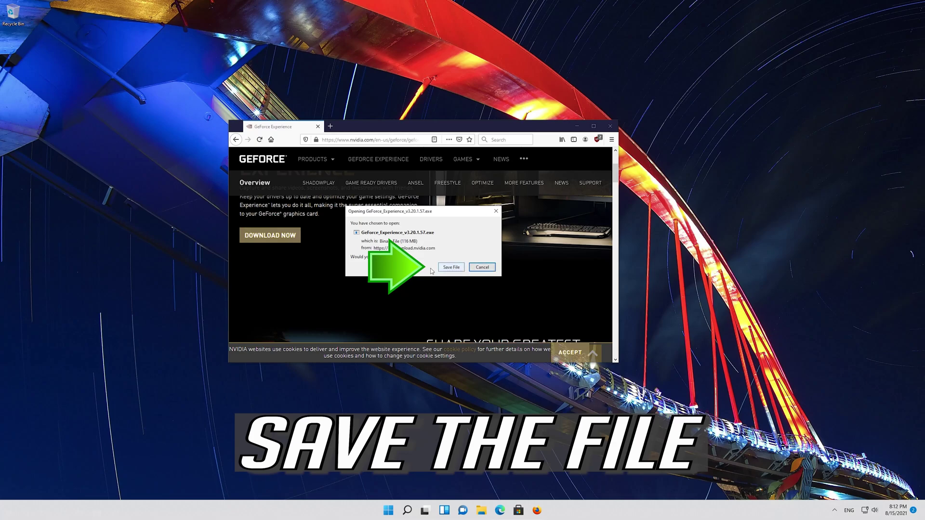
{"action": "left_click", "coordinate": [451, 267]}
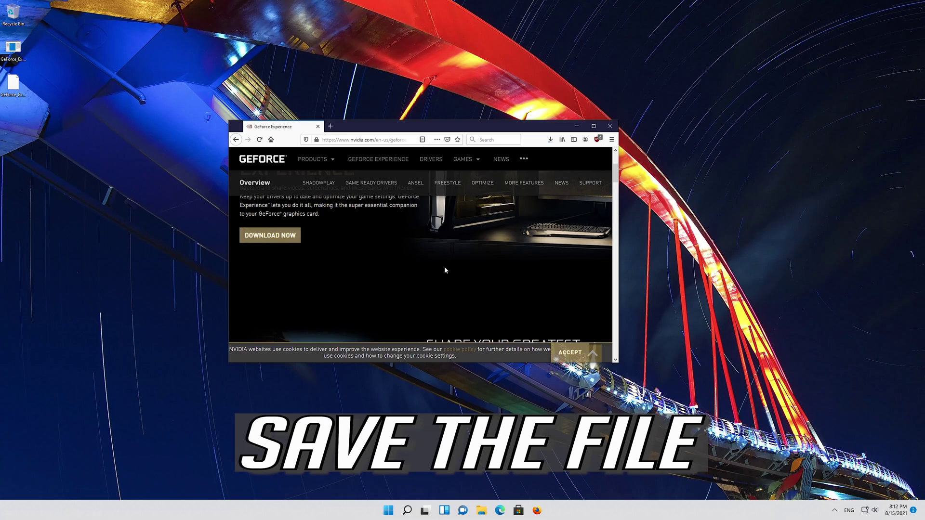
{"action": "left_click", "coordinate": [550, 140]}
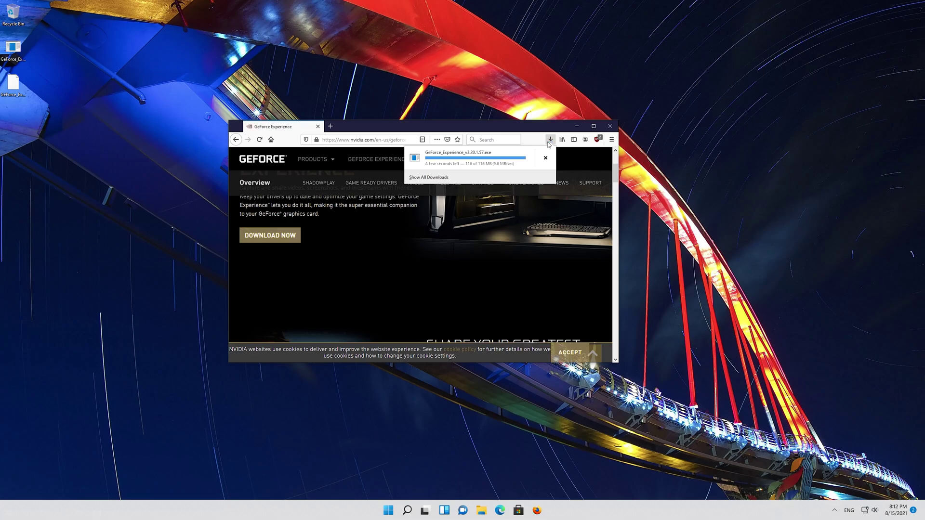
{"action": "left_click", "coordinate": [610, 126]}
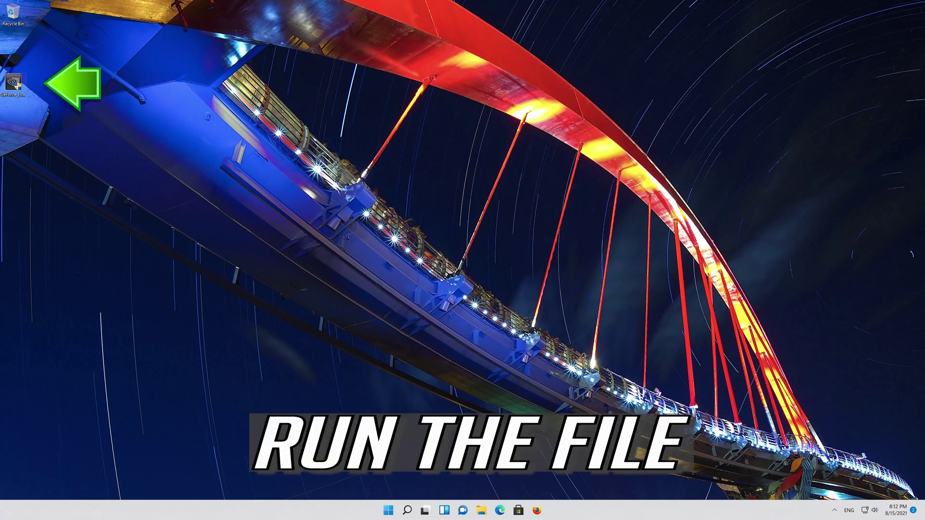
Run the GeForce Experience installer from the desktop, approving the User Account Control prompt.
{"action": "double_click", "coordinate": [15, 84]}
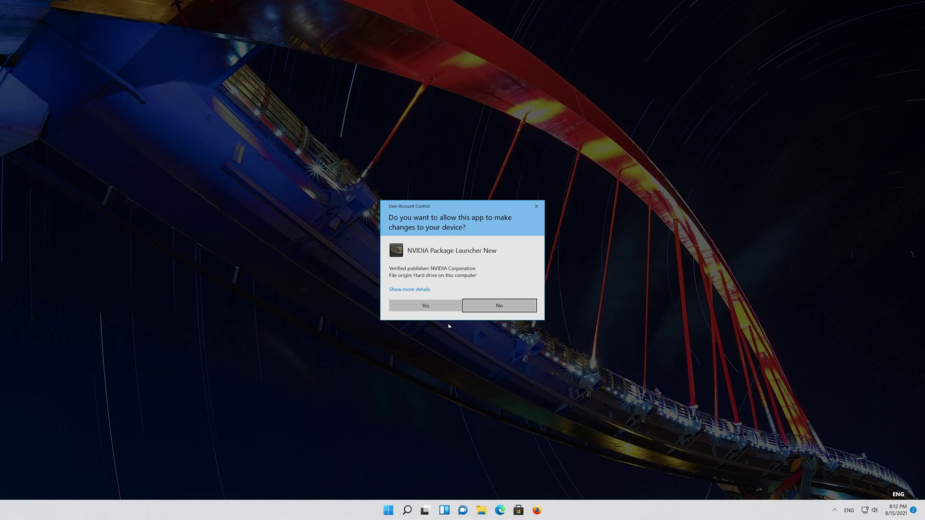
{"action": "left_click", "coordinate": [426, 306]}
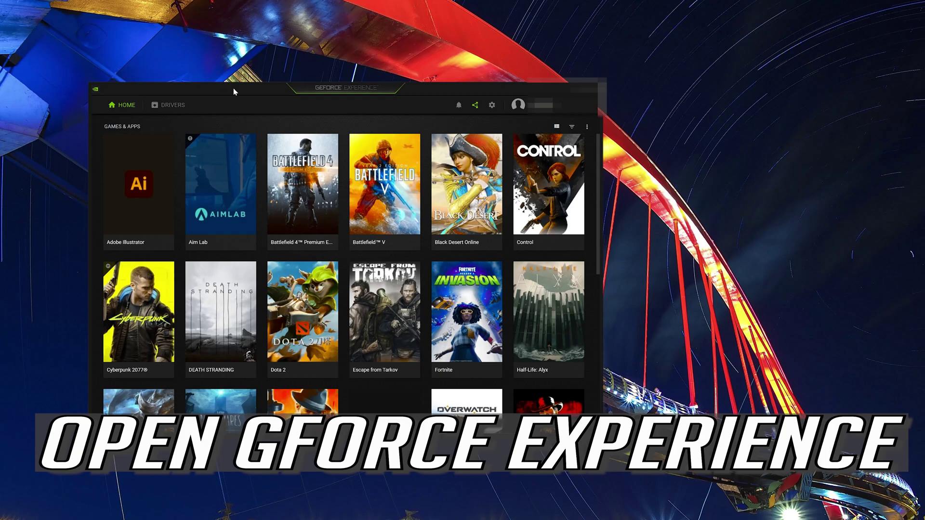
Check the Drivers page for updates, revealing GeForce Game Ready Driver 471.68.
{"action": "left_click_drag", "start_coordinate": [233, 88], "coordinate": [346, 68]}
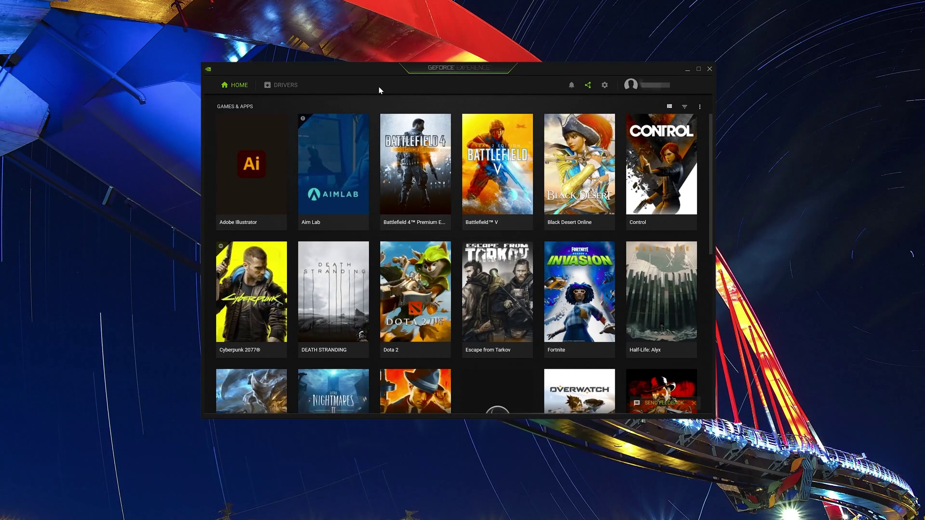
{"action": "left_click", "coordinate": [279, 90]}
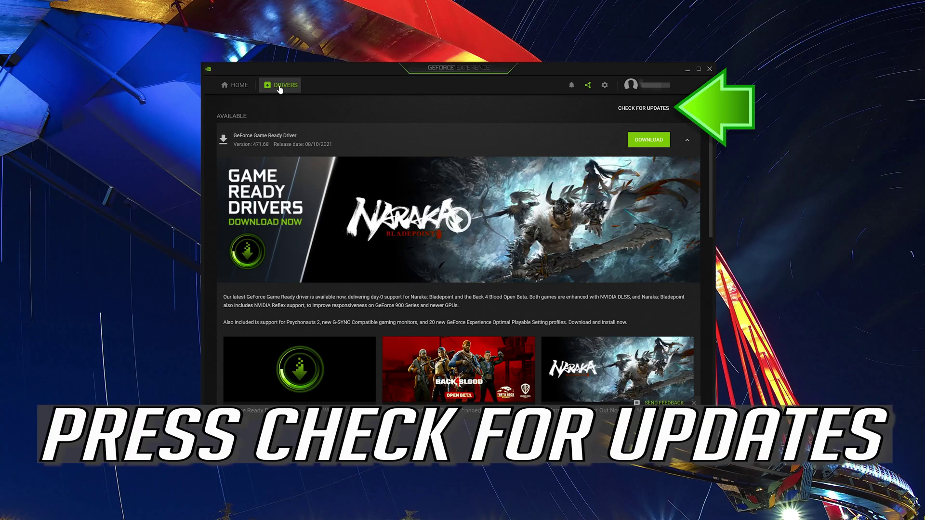
{"action": "left_click", "coordinate": [636, 115]}
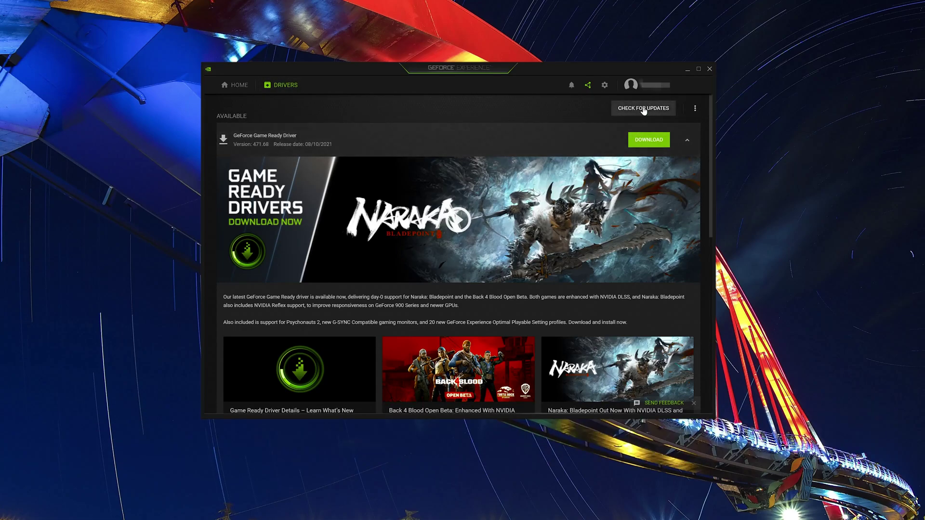
{"action": "left_click", "coordinate": [644, 109]}
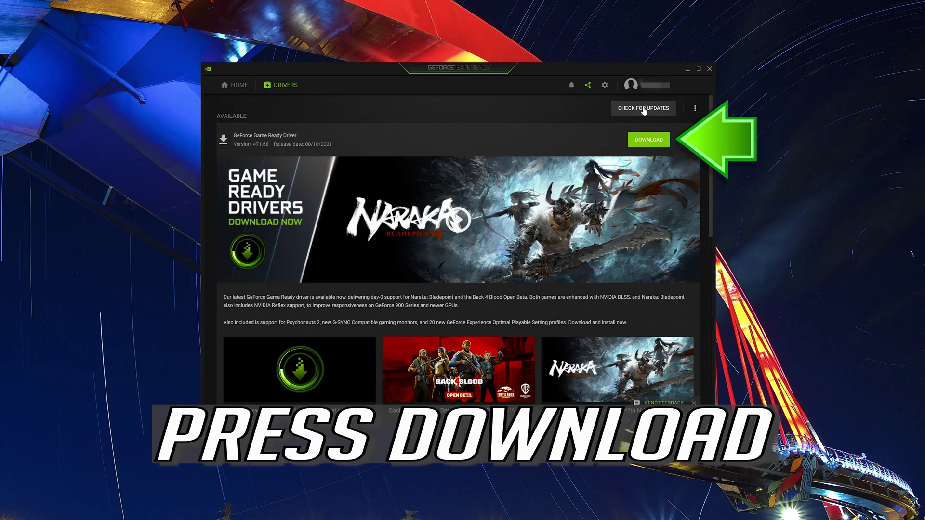
Download Game Ready Driver 471.68 and start its Express Installation.
{"action": "left_click", "coordinate": [645, 141]}
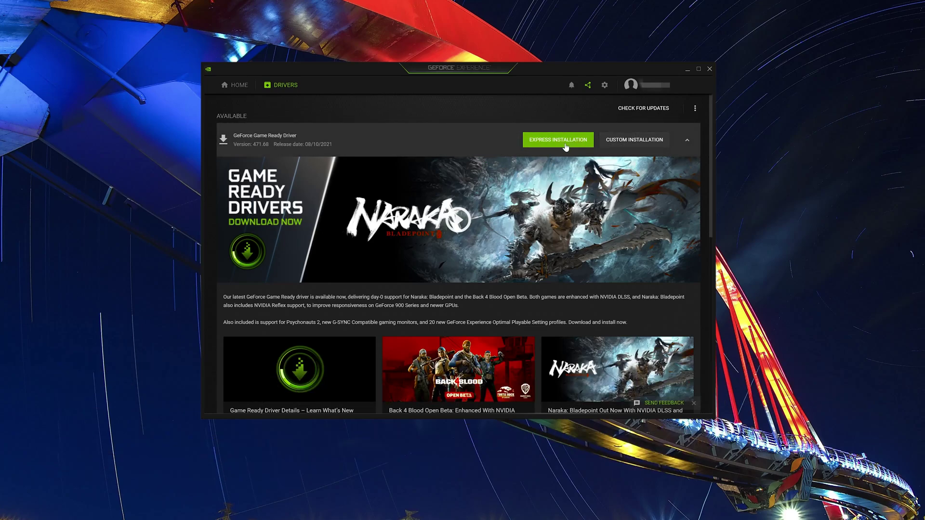
{"action": "left_click", "coordinate": [566, 145]}
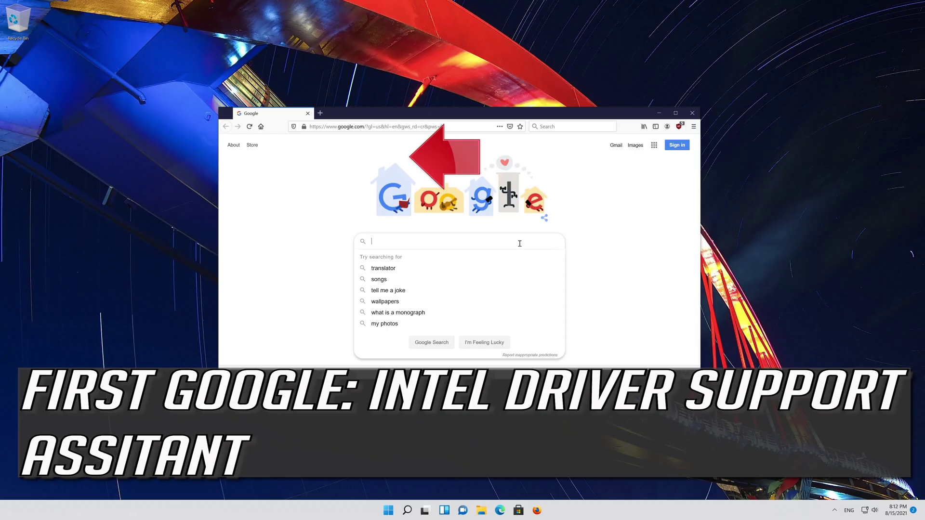
Search Google for 'intel driver support assistant'.
{"action": "type", "text": "intel driv"}
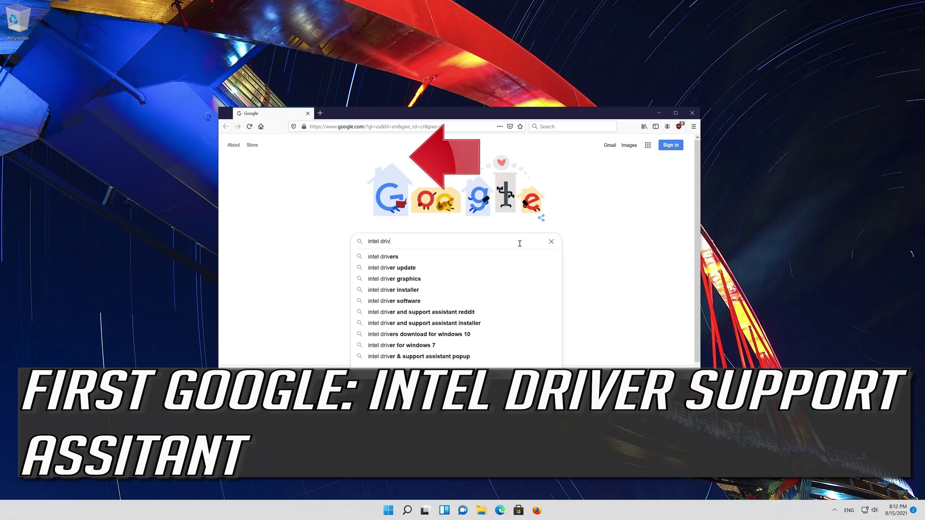
{"action": "type", "text": "er supp"}
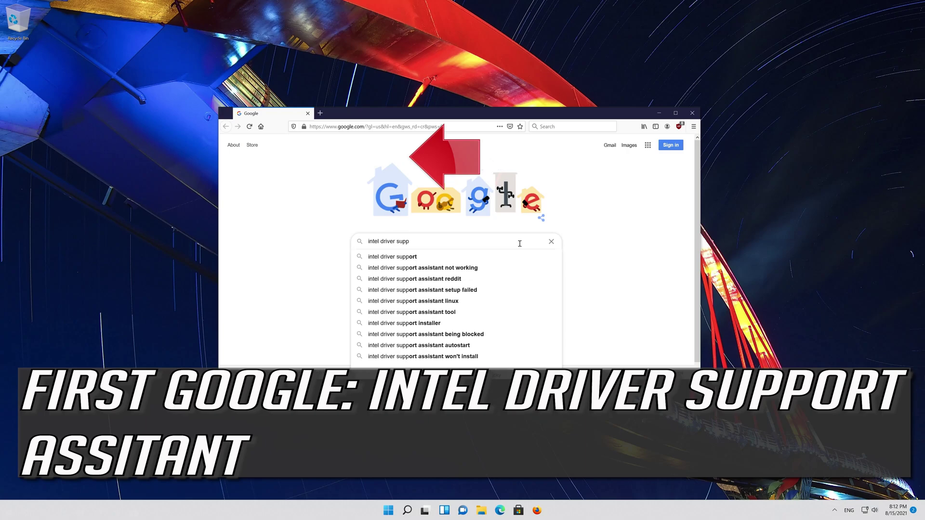
{"action": "type", "text": "ort assis"}
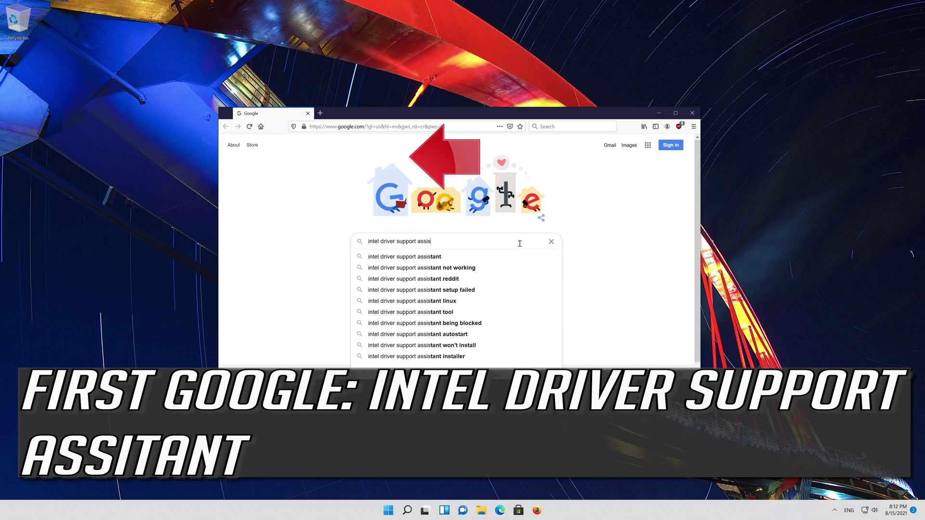
{"action": "type", "text": "tant"}
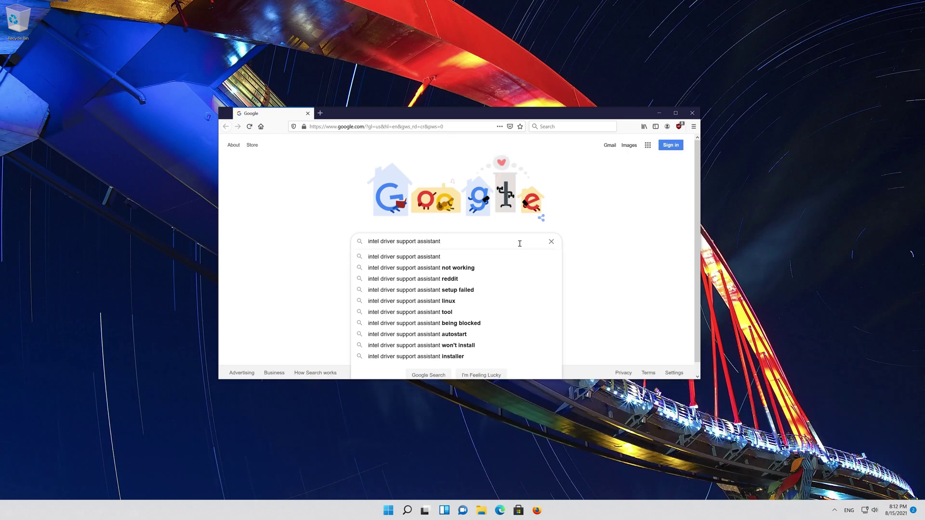
{"action": "key", "text": "Return"}
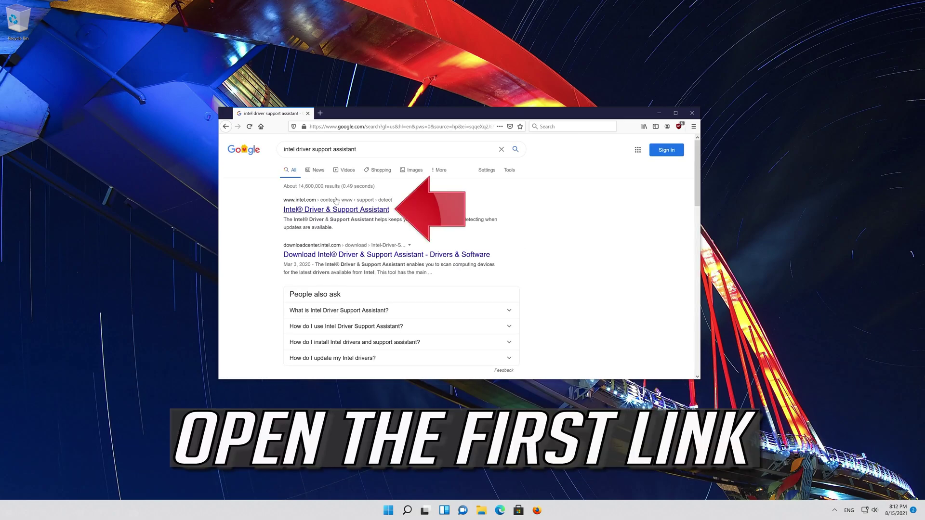
Download Intel-Driver-and-Support-Assistant-Installer.exe from the Driver & Support Assistant page to the desktop.
{"action": "left_click", "coordinate": [342, 211]}
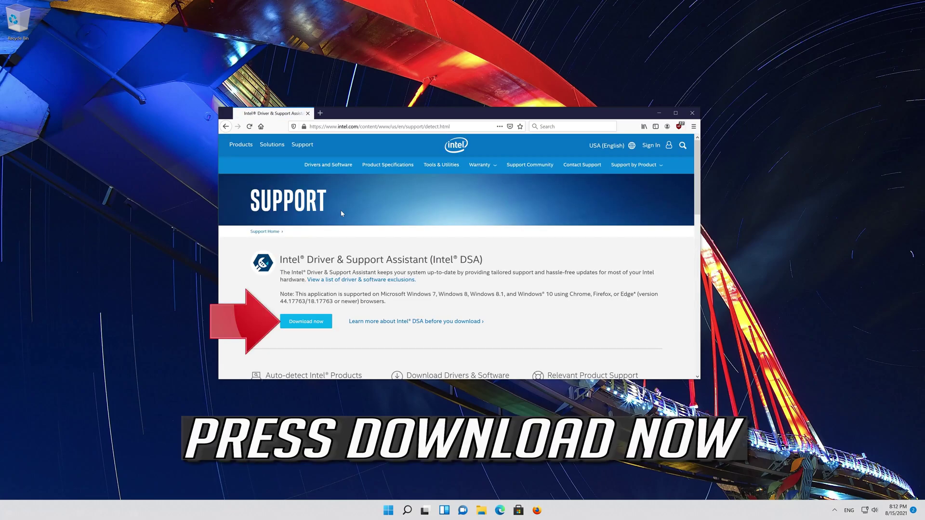
{"action": "left_click", "coordinate": [306, 322]}
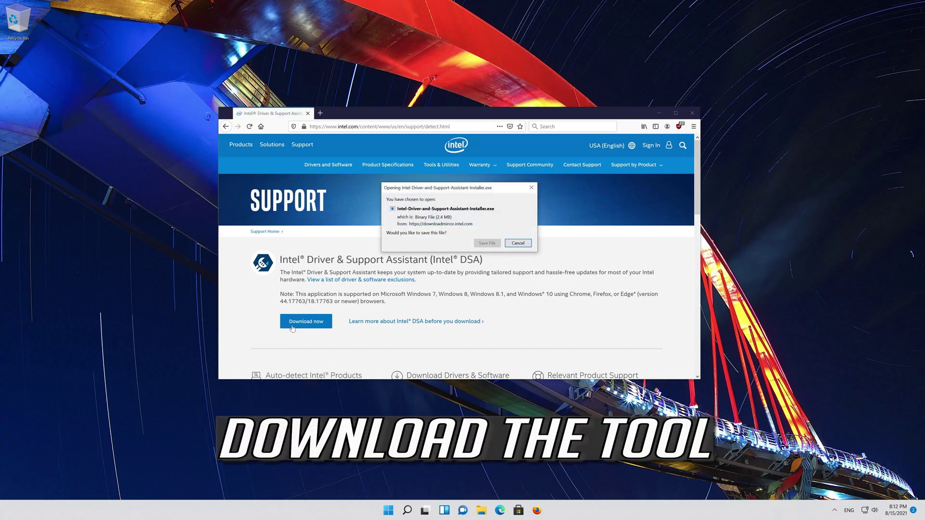
{"action": "left_click", "coordinate": [482, 245]}
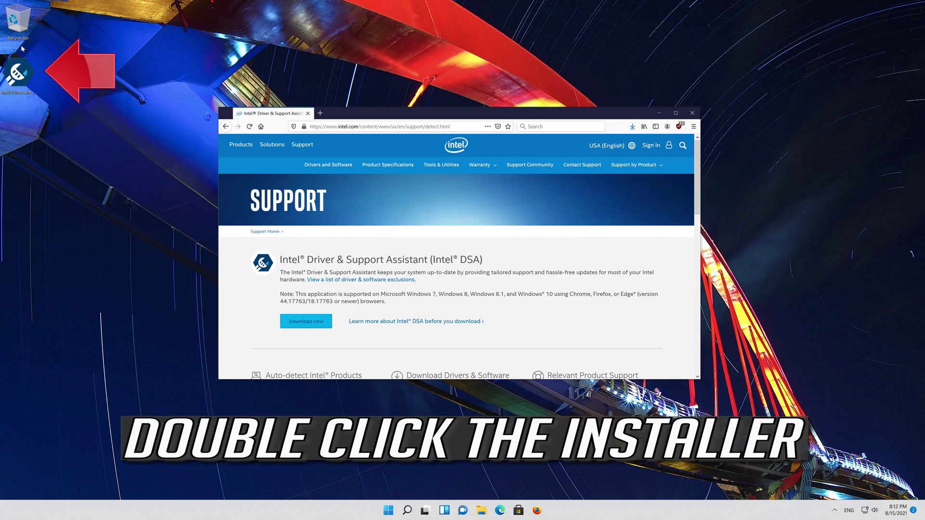
Run the Intel installer, agree to the licence and improvement program, and allow installation.
{"action": "double_click", "coordinate": [19, 78]}
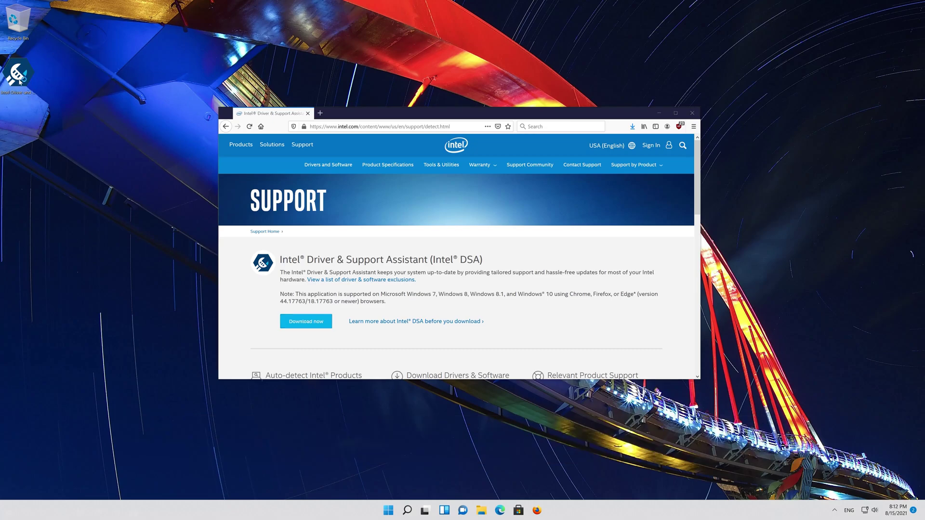
{"action": "left_click_drag", "start_coordinate": [124, 105], "coordinate": [362, 149]}
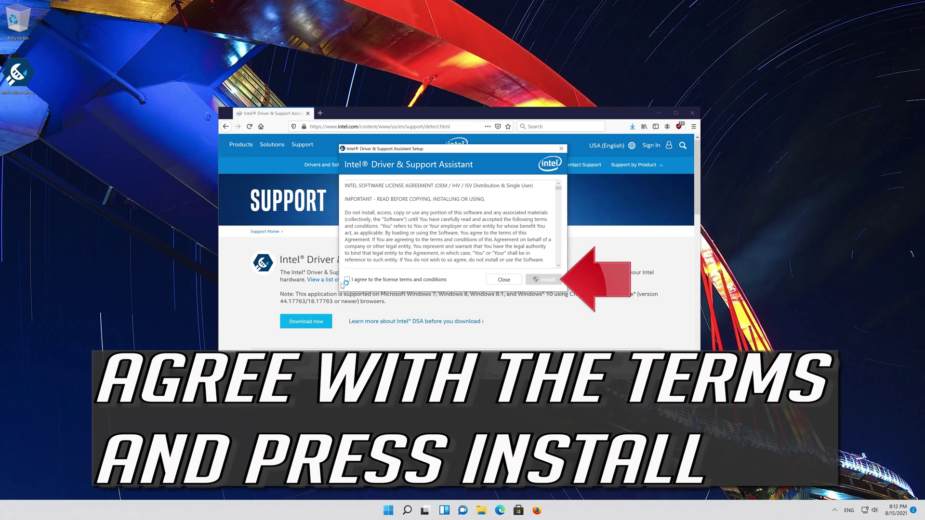
{"action": "left_click", "coordinate": [347, 280]}
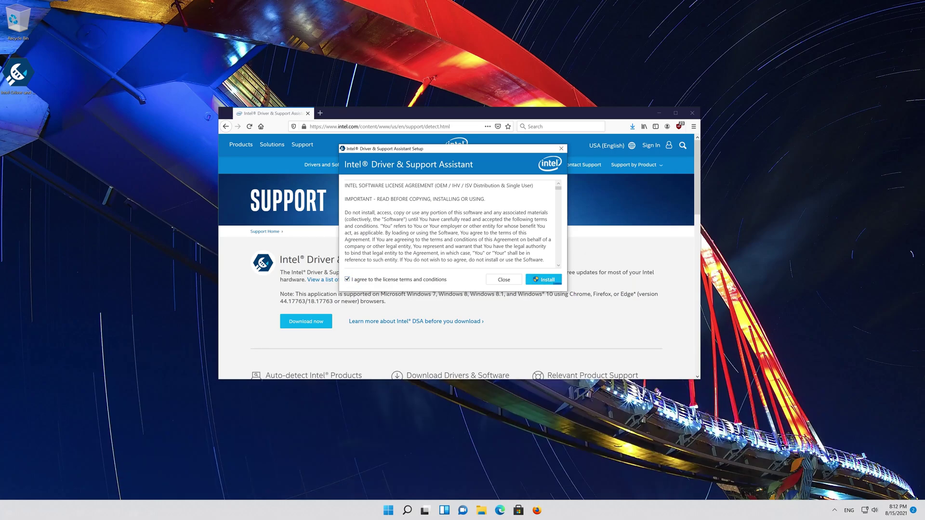
{"action": "left_click", "coordinate": [554, 282]}
{"action": "left_click", "coordinate": [539, 284]}
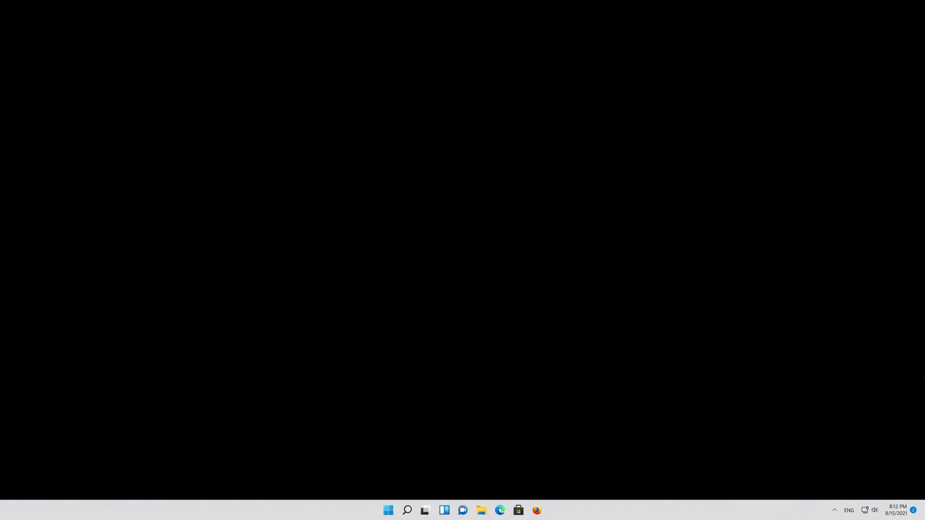
{"action": "left_click", "coordinate": [422, 304]}
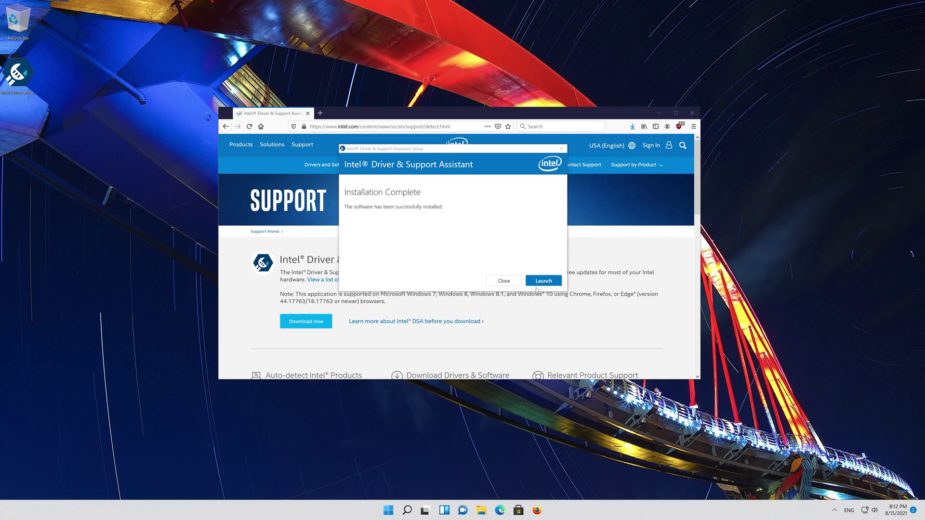
Launch Intel Driver & Support Assistant and review the detected Devices and Drivers, including Graphics.
{"action": "left_click", "coordinate": [538, 284]}
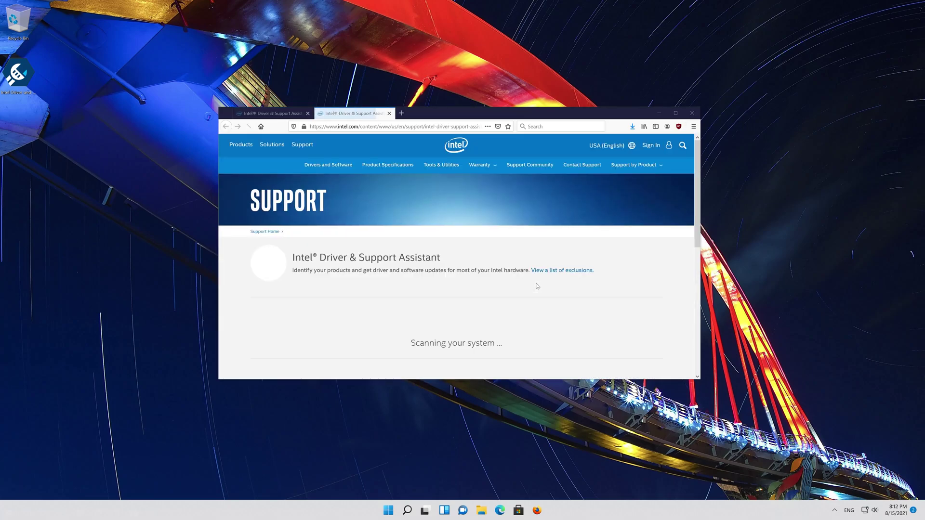
{"action": "scroll", "coordinate": [482, 289], "scroll_direction": "down", "scroll_amount": 6}
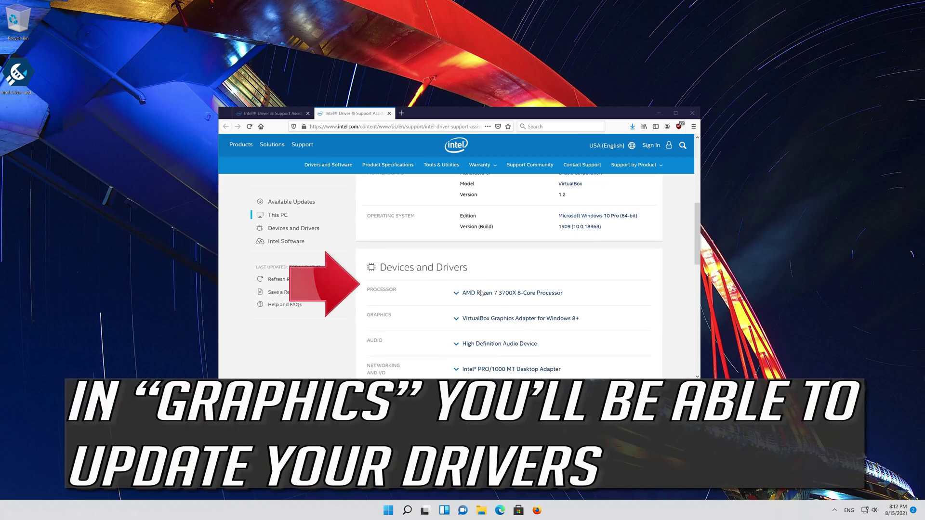
{"action": "scroll", "coordinate": [481, 292], "scroll_direction": "down", "scroll_amount": 1}
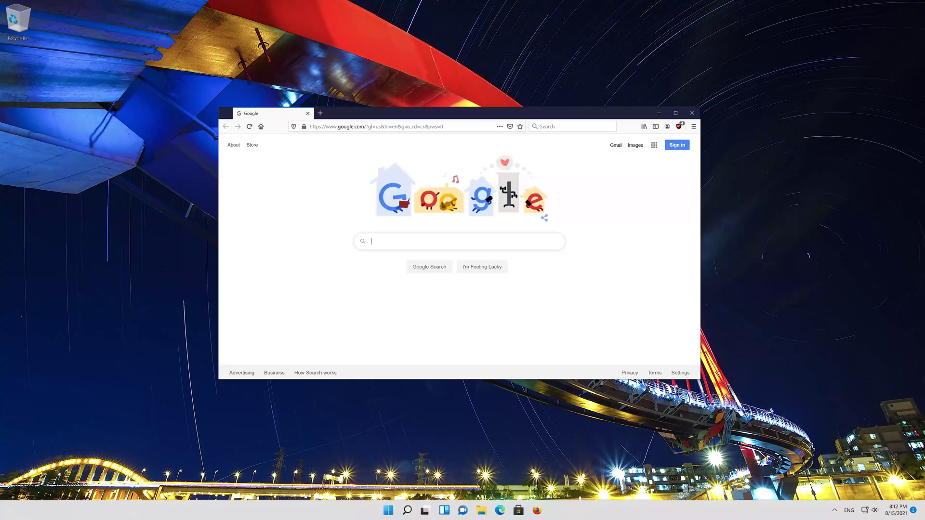
Search Google for 'amd gpu drivers download'.
{"action": "type", "text": "amd g"}
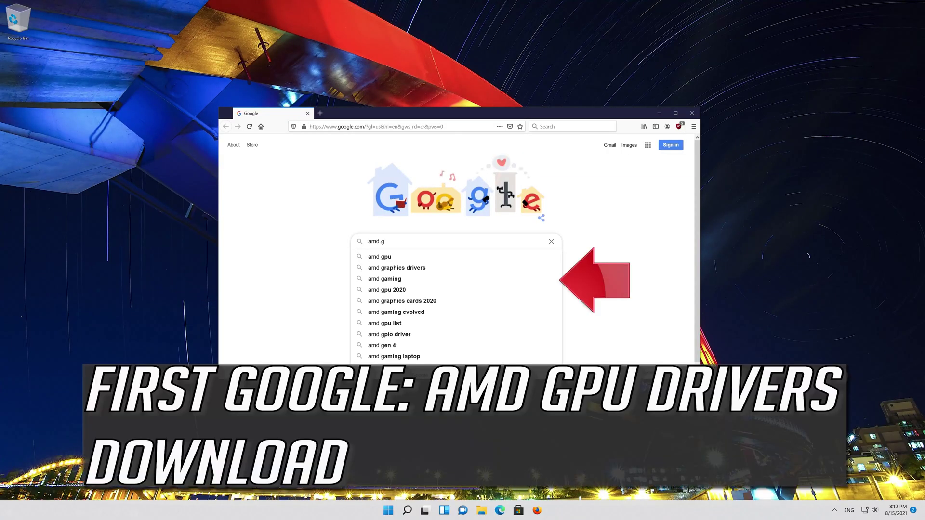
{"action": "type", "text": "pu d"}
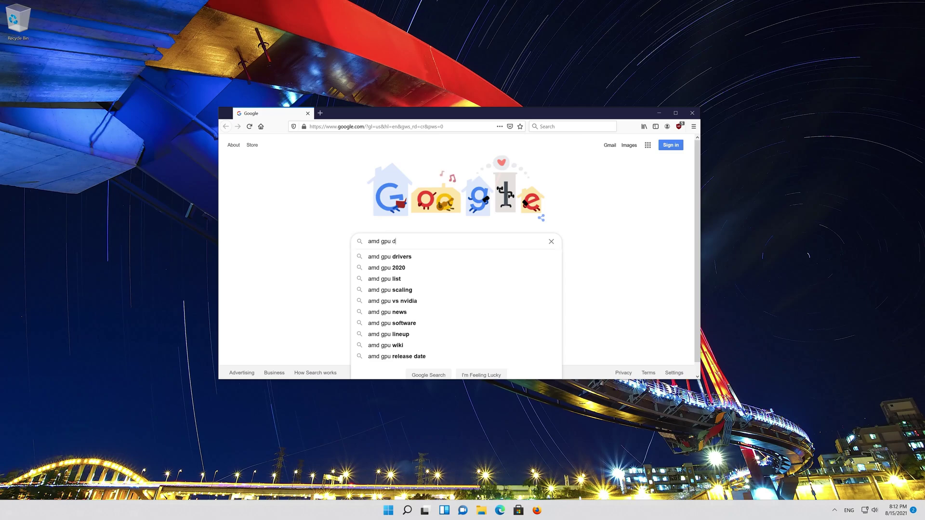
{"action": "type", "text": "rivers"}
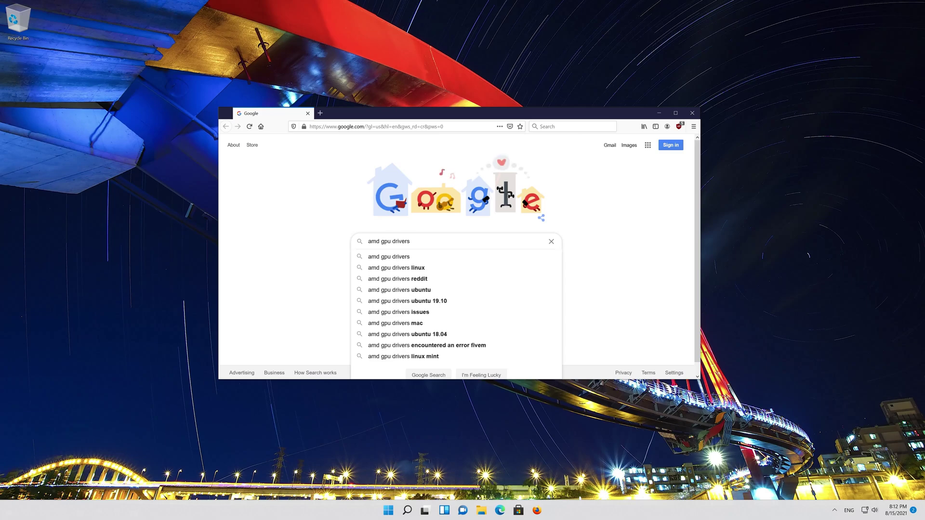
{"action": "type", "text": " do"}
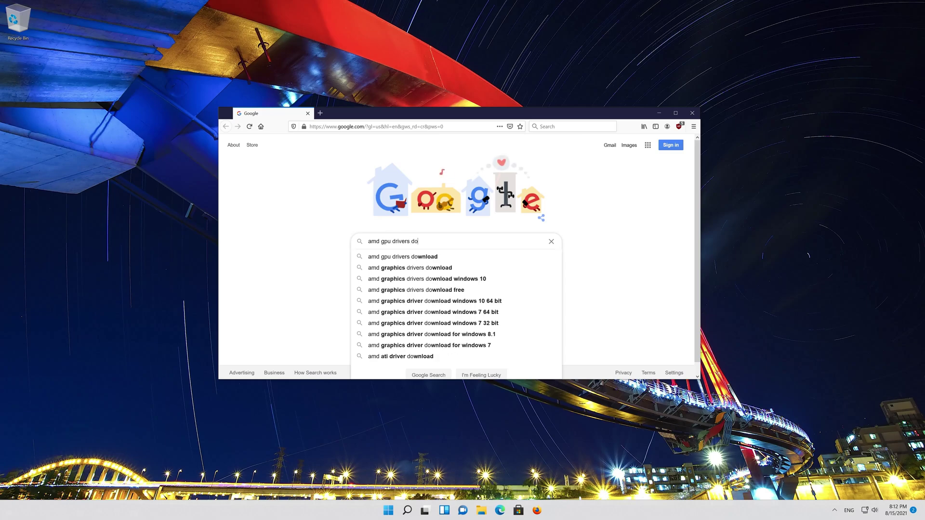
{"action": "type", "text": "wnload"}
{"action": "key", "text": "Return"}
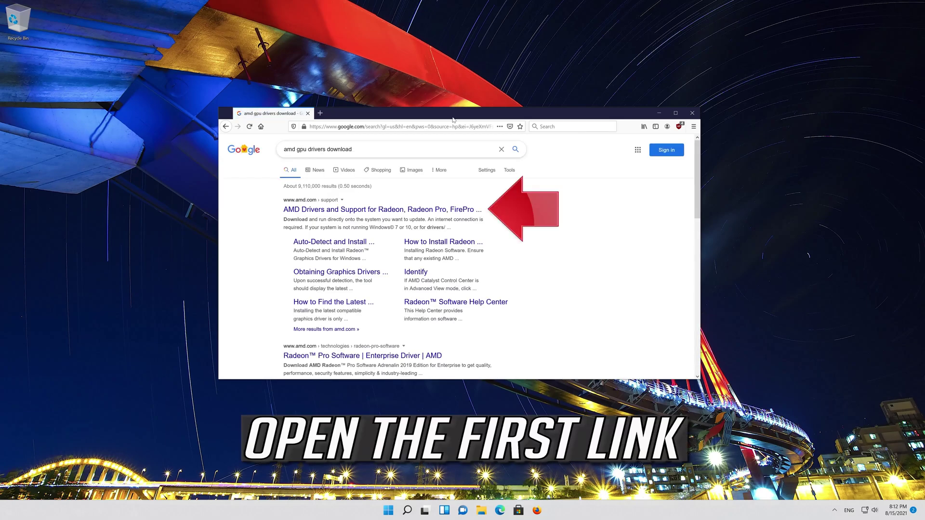
Save the Radeon auto-detect installer from AMD's Drivers and Support page, then close Firefox.
{"action": "left_click", "coordinate": [375, 214]}
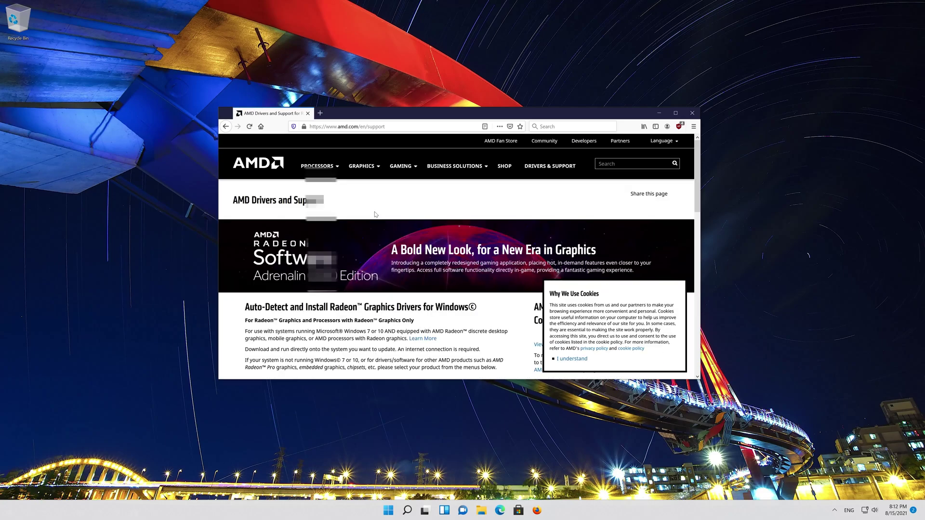
{"action": "scroll", "coordinate": [375, 214], "scroll_direction": "down", "scroll_amount": 3}
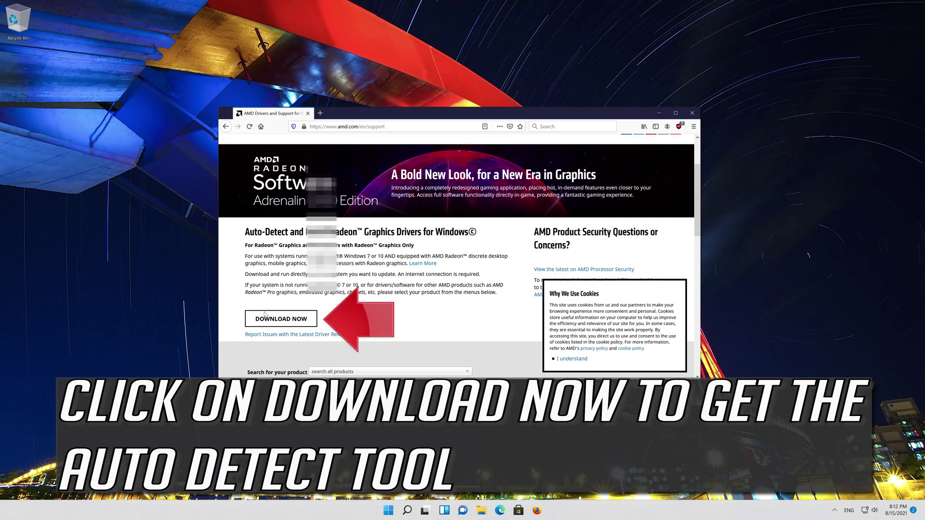
{"action": "left_click", "coordinate": [273, 319]}
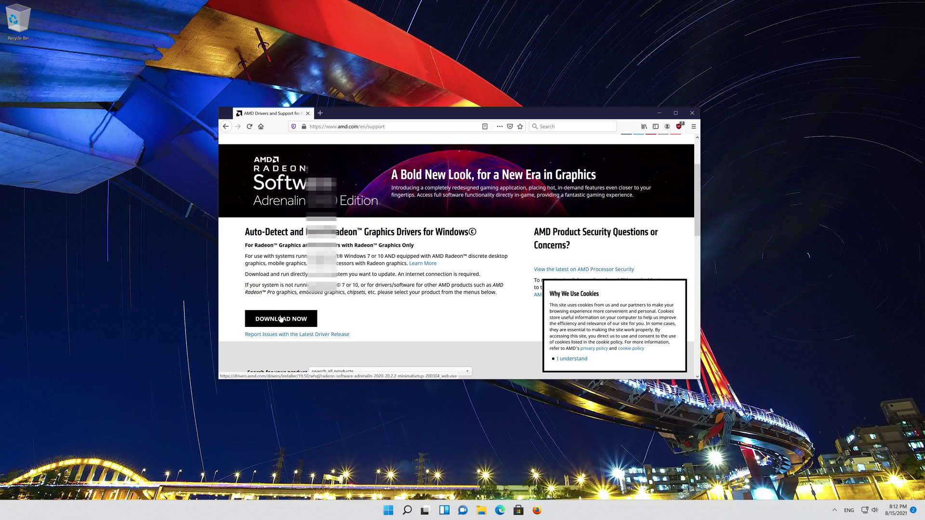
{"action": "left_click", "coordinate": [281, 319]}
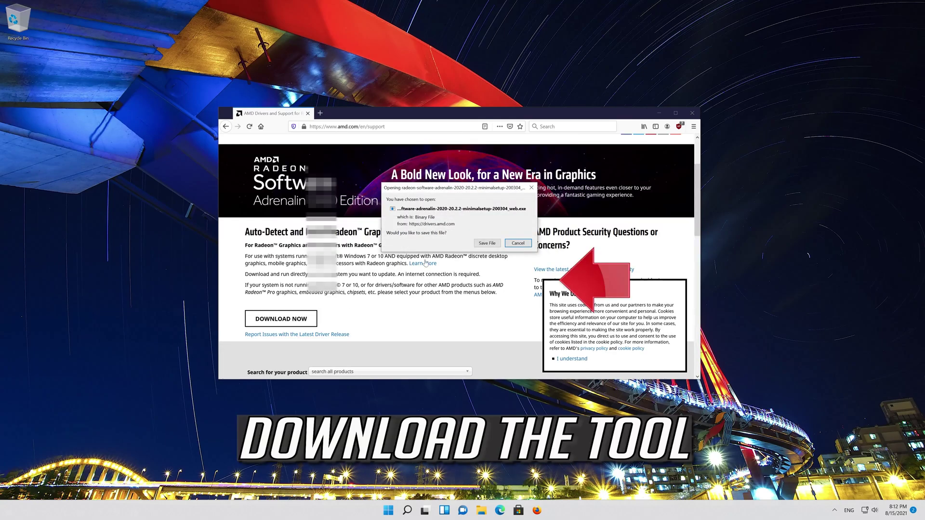
{"action": "left_click", "coordinate": [487, 243]}
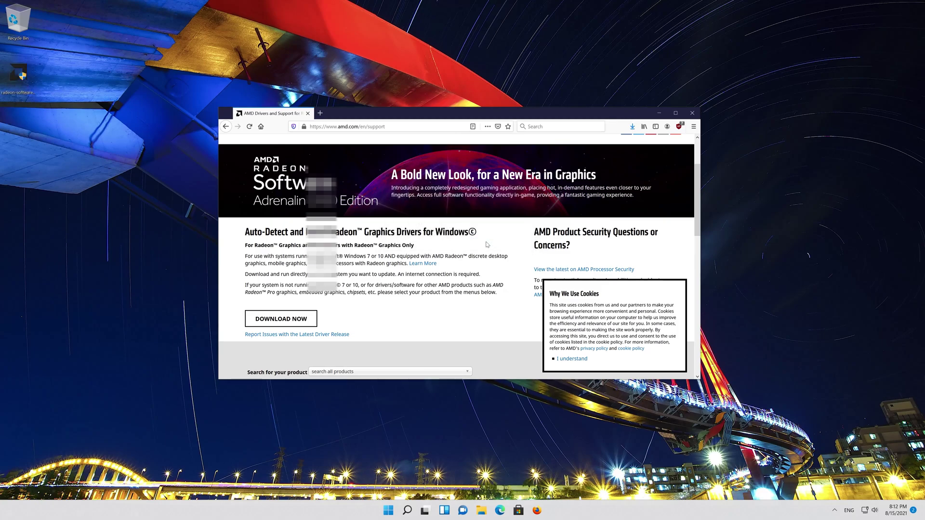
{"action": "left_click", "coordinate": [694, 113]}
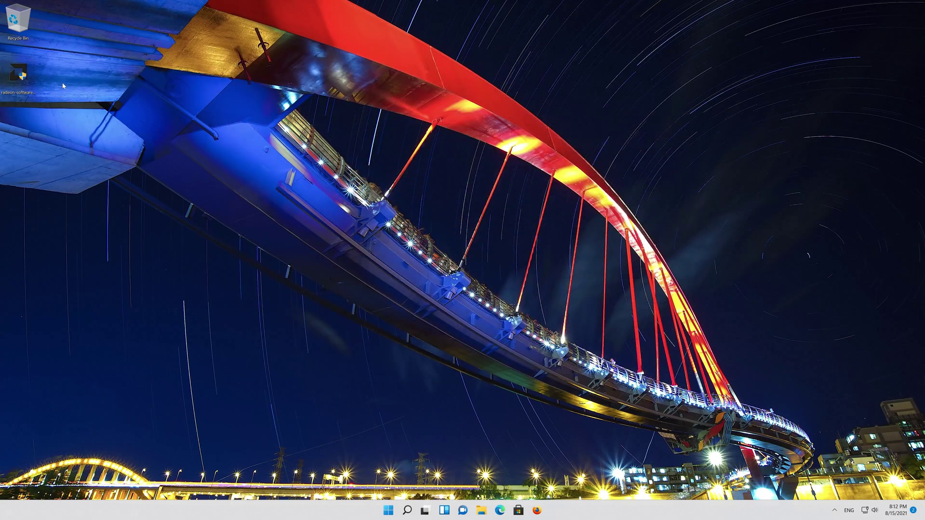
Run the radeon-software installer, allow it through UAC, and start extracting RadeonInstaller.exe.
{"action": "double_click", "coordinate": [13, 82]}
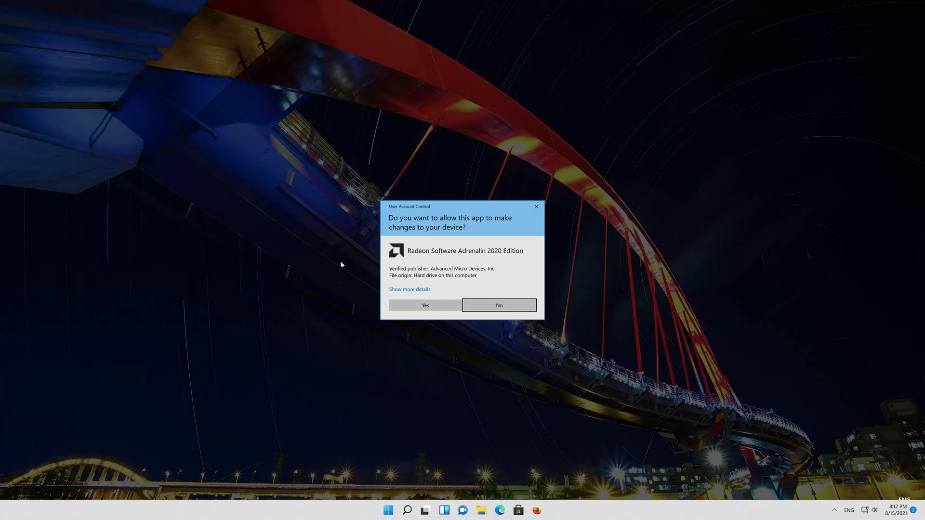
{"action": "left_click", "coordinate": [409, 306]}
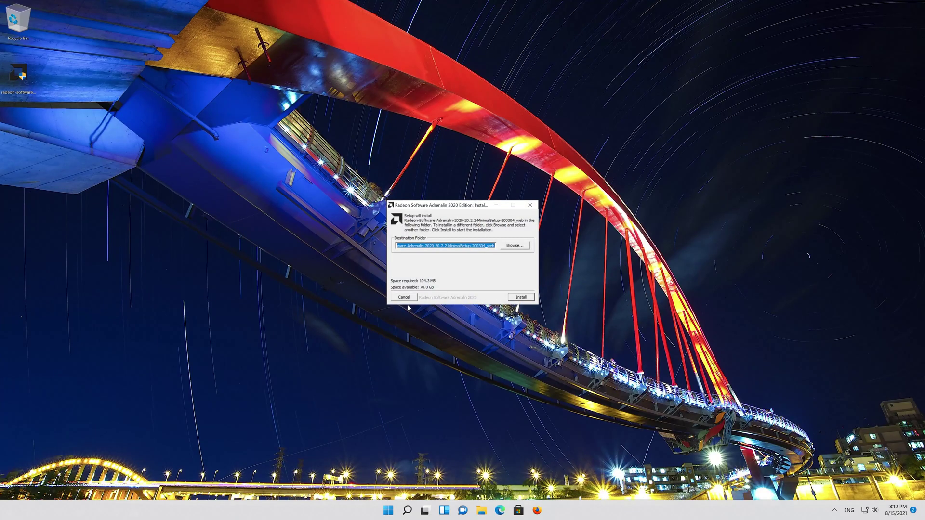
{"action": "left_click", "coordinate": [525, 299]}
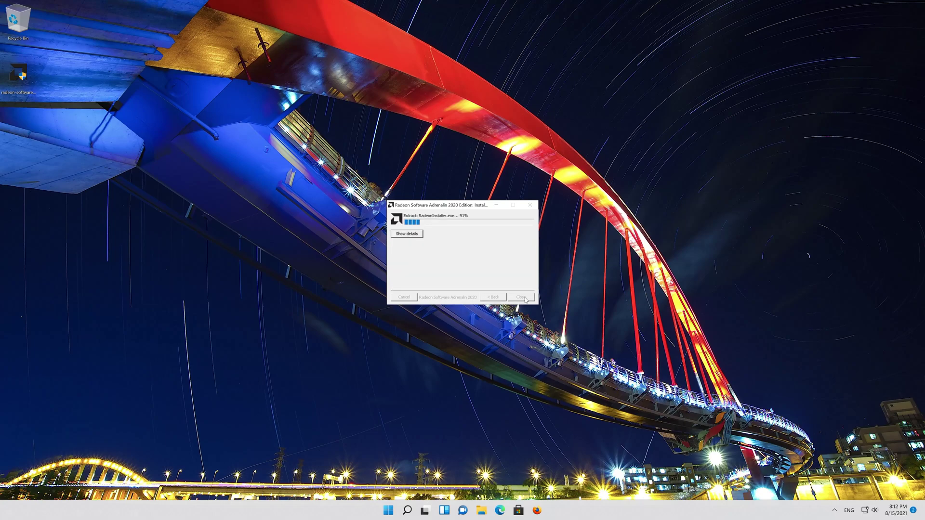